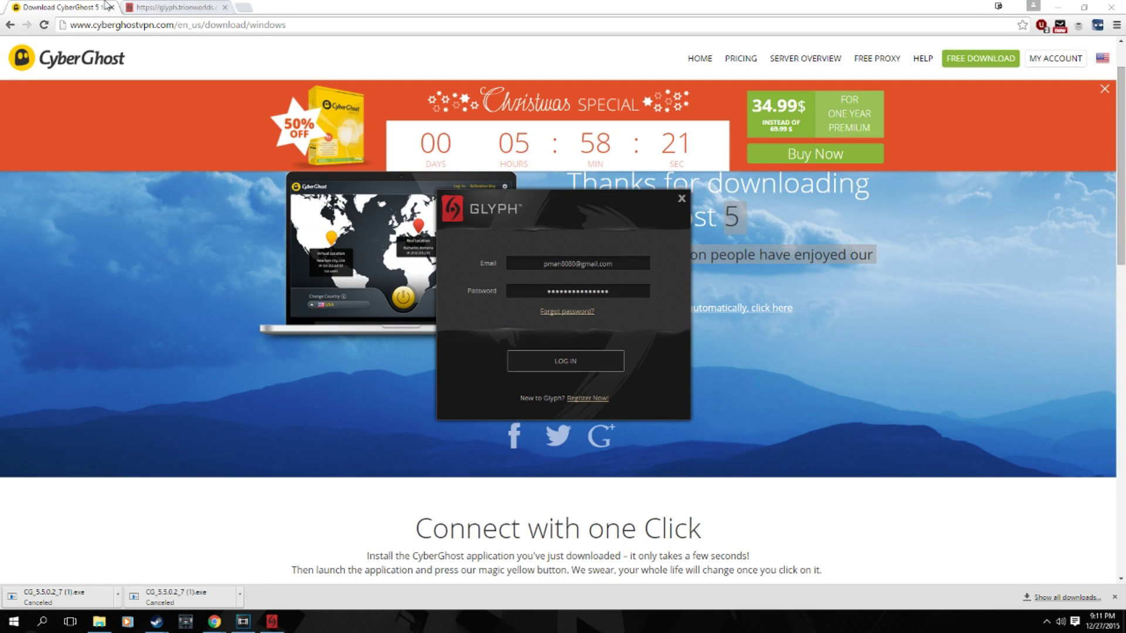
Close the CyberGhost tab and search Google for '2025 error' in a new tab
left_click(112, 7)
left_click(132, 7)
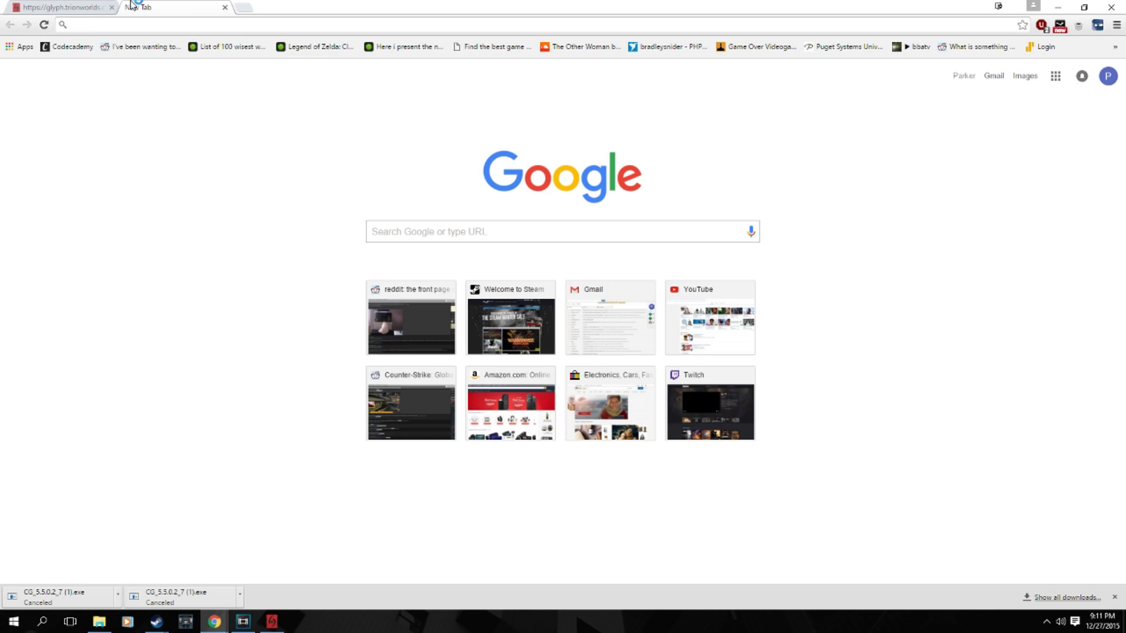
type("202")
key("Return")
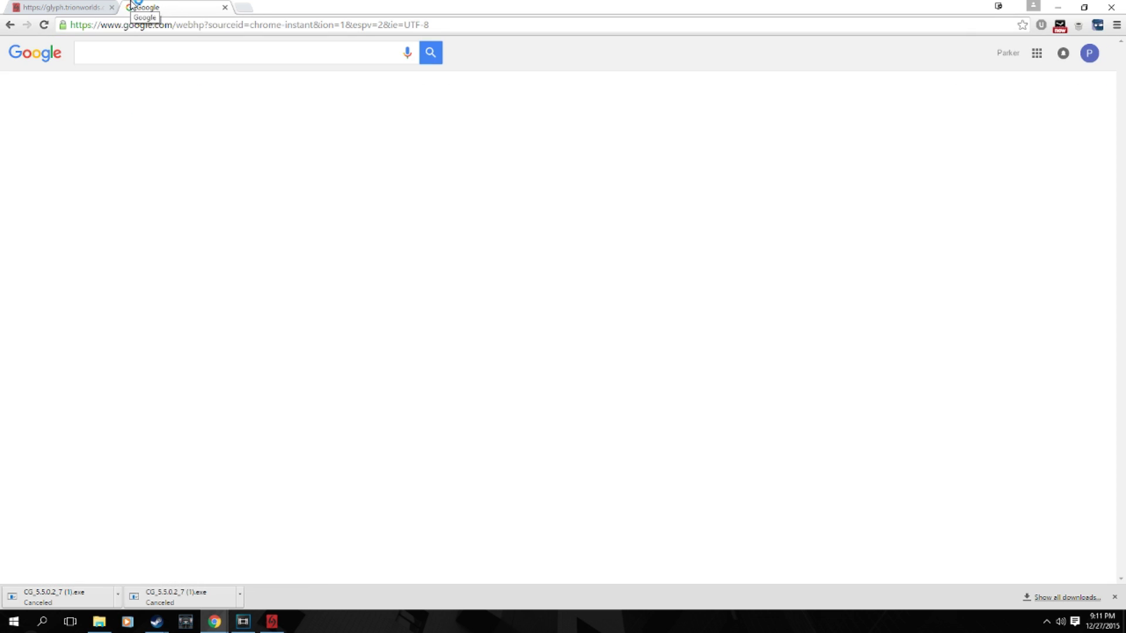
left_click(159, 52)
type("err")
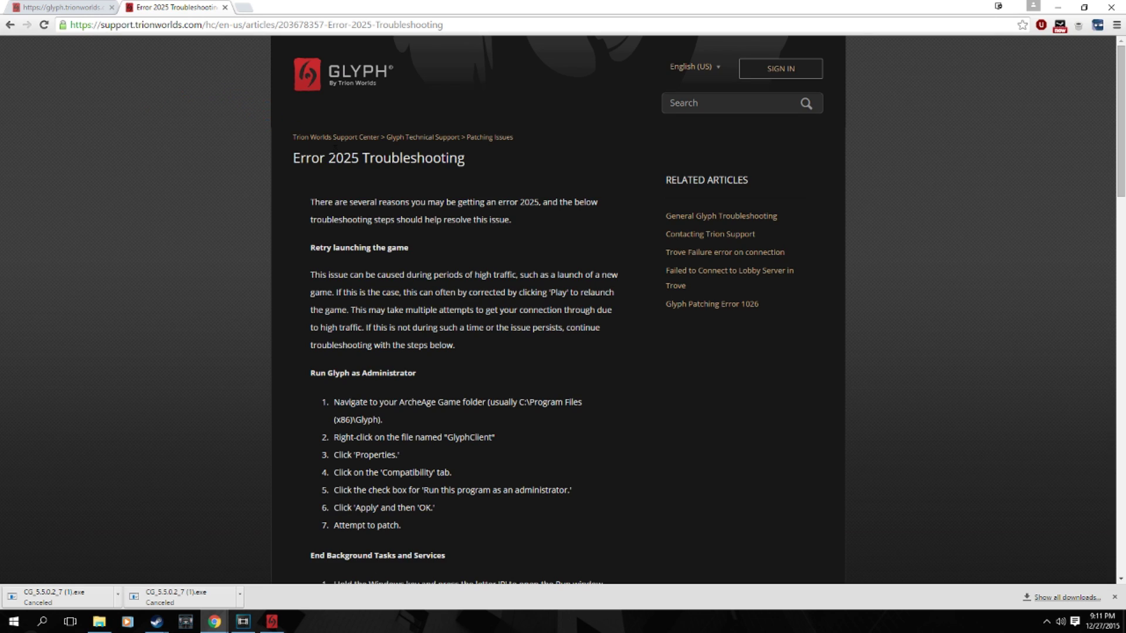
scroll(307, 167, "down", 3)
scroll(301, 156, "down", 3)
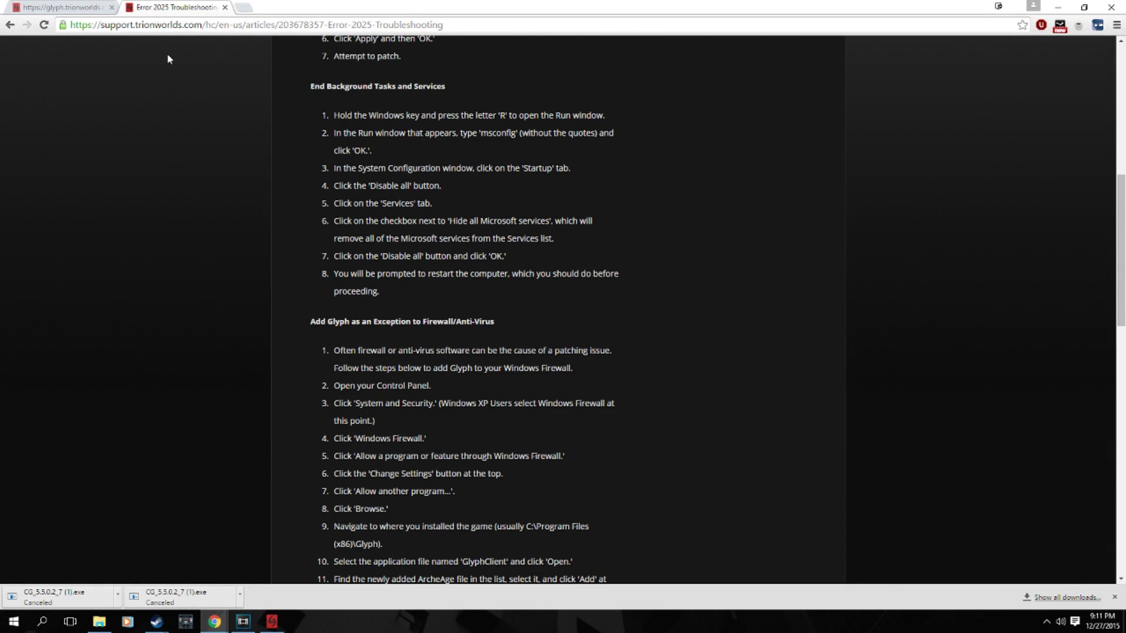
Reload the Glyph site, attempt the Glyph login (fails with Error #2025), and return to Chrome
left_click(66, 7)
left_click(103, 24)
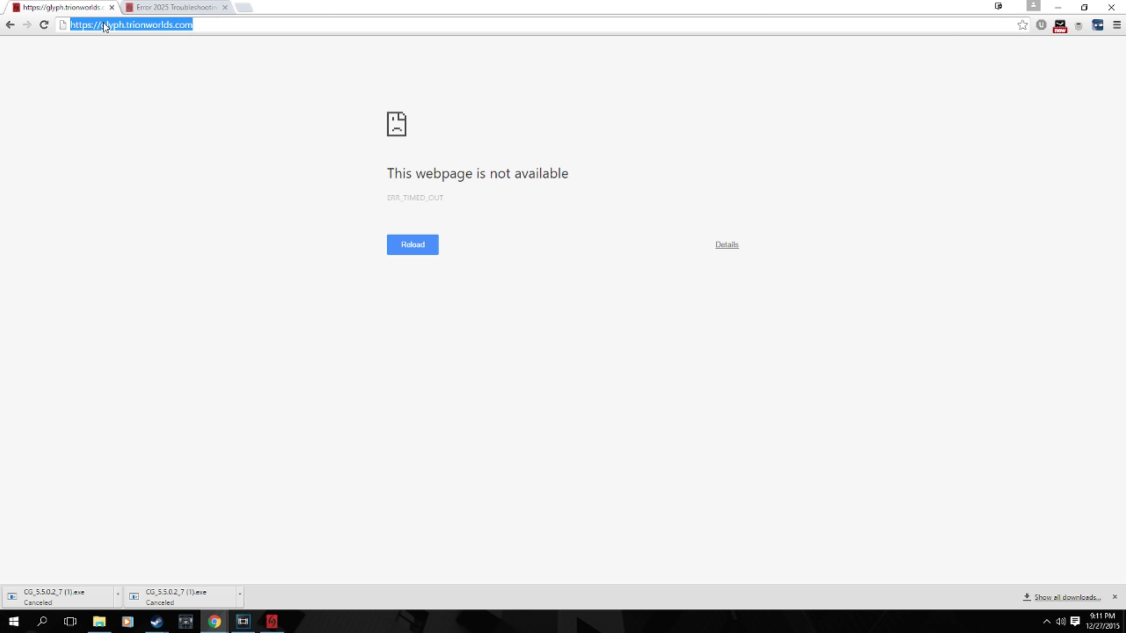
key("Return")
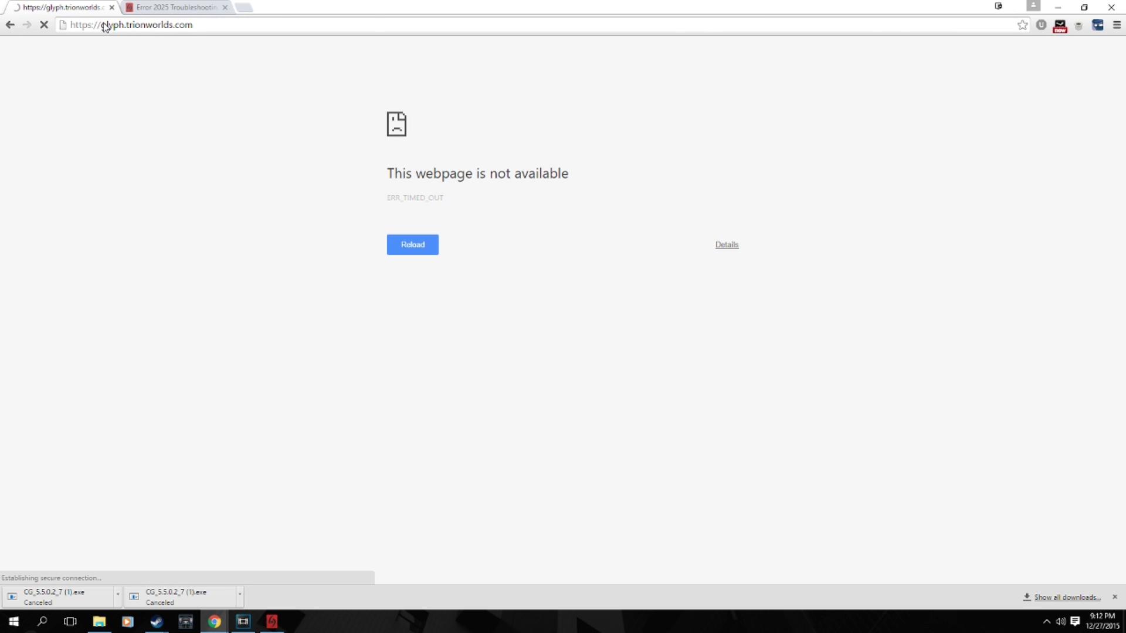
left_click(273, 622)
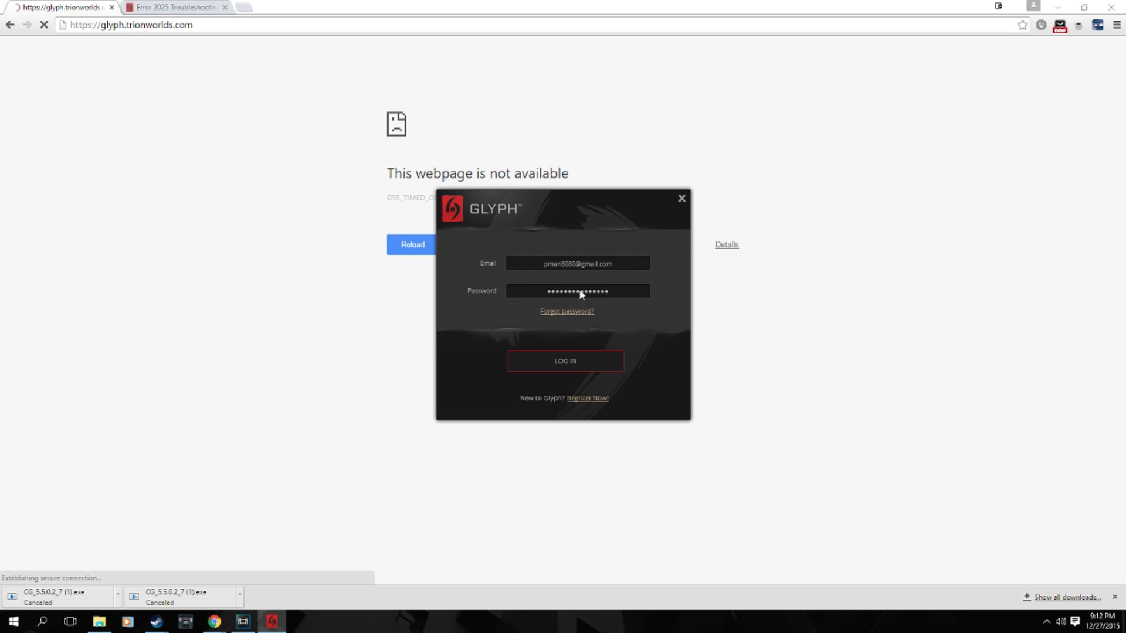
key("Return")
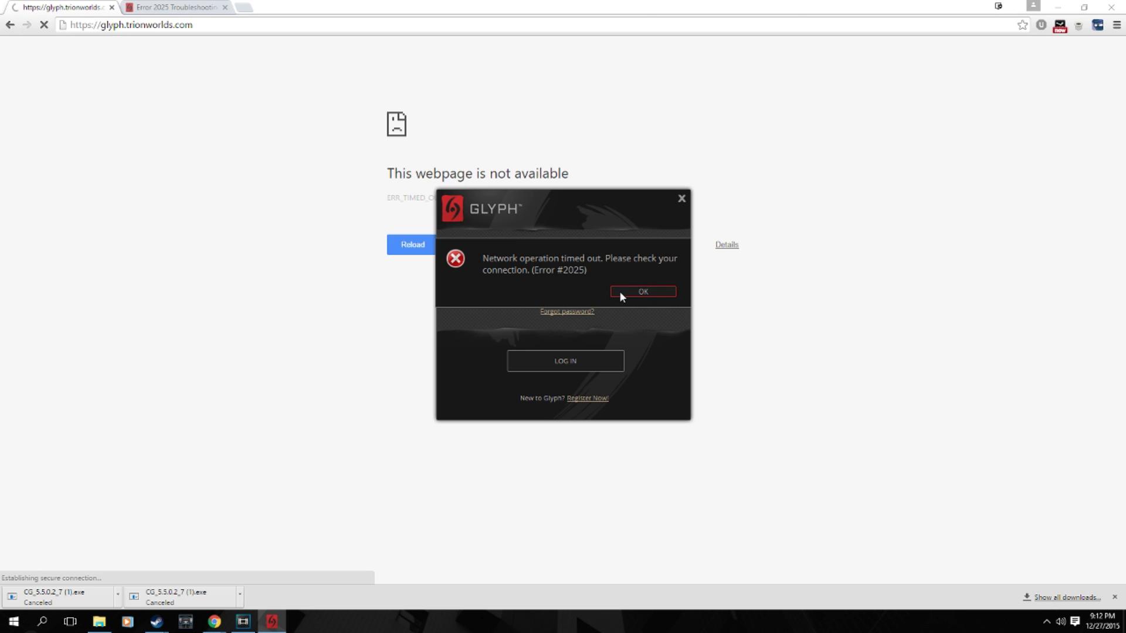
left_click(251, 8)
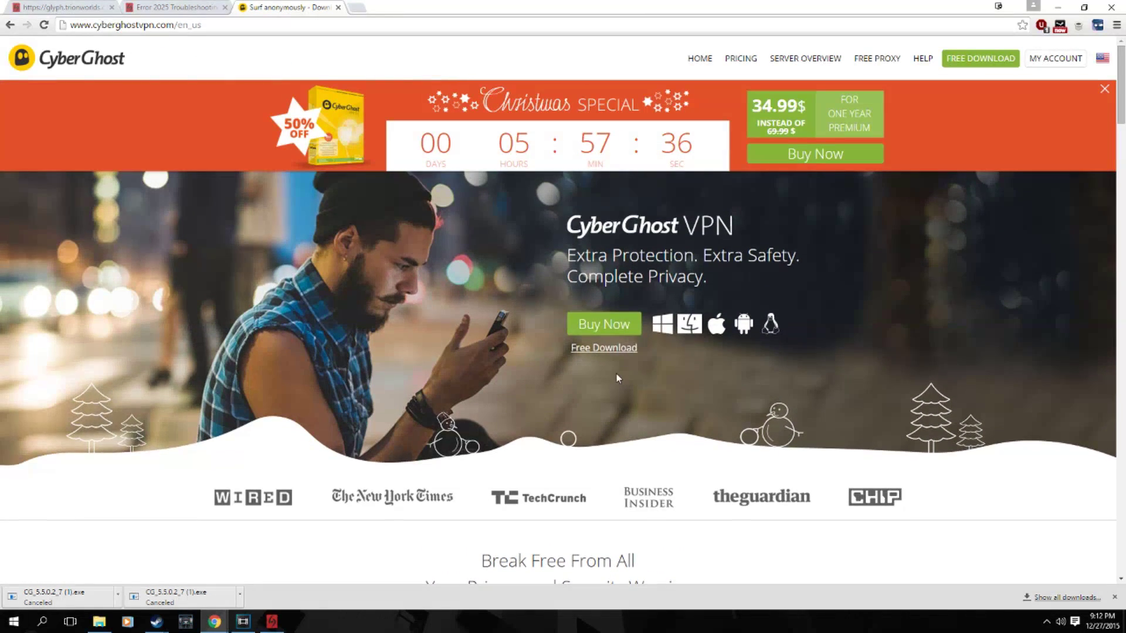
Start the free CyberGhost download, then cancel the extra installer download from the shelf
left_click(609, 348)
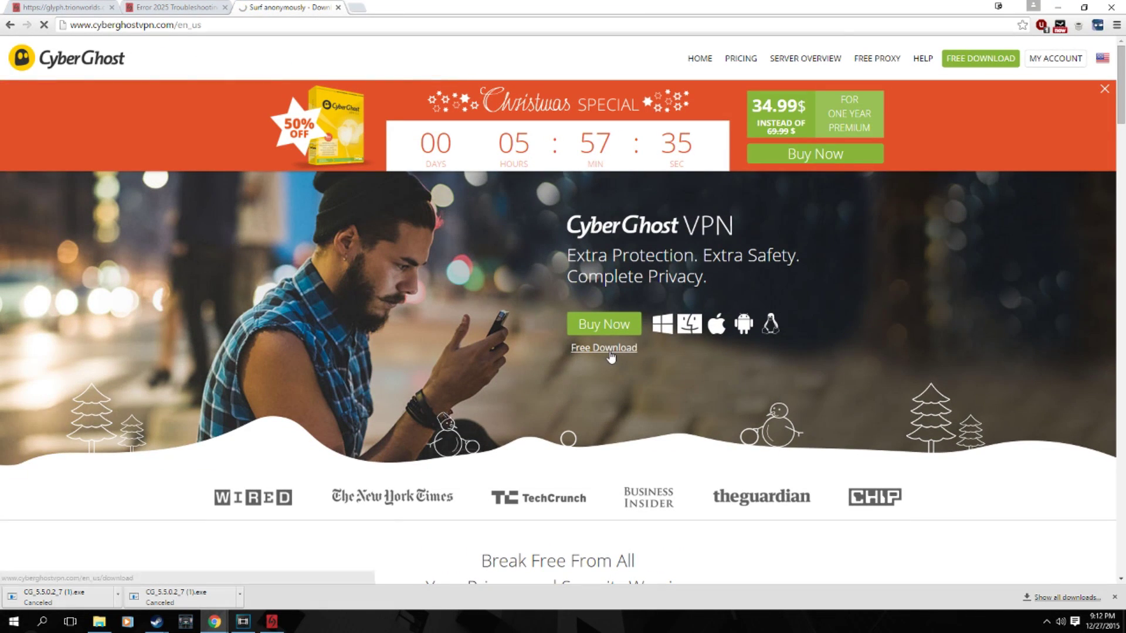
scroll(466, 325, "down", 2)
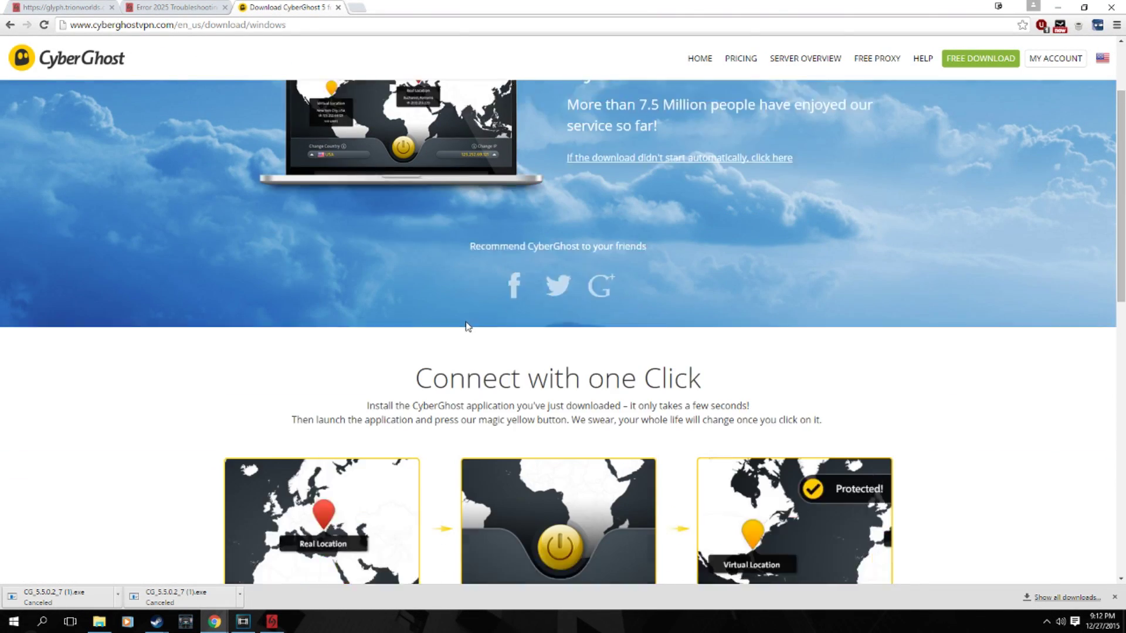
scroll(486, 343, "down", 2)
scroll(486, 344, "down", 3)
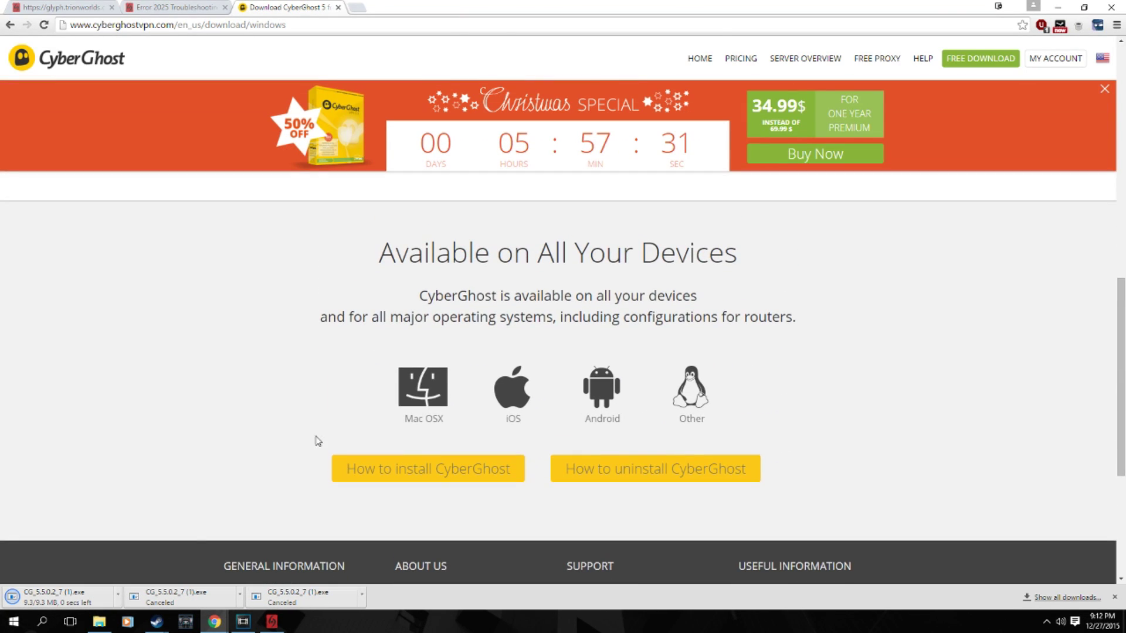
right_click(115, 593)
left_click(134, 576)
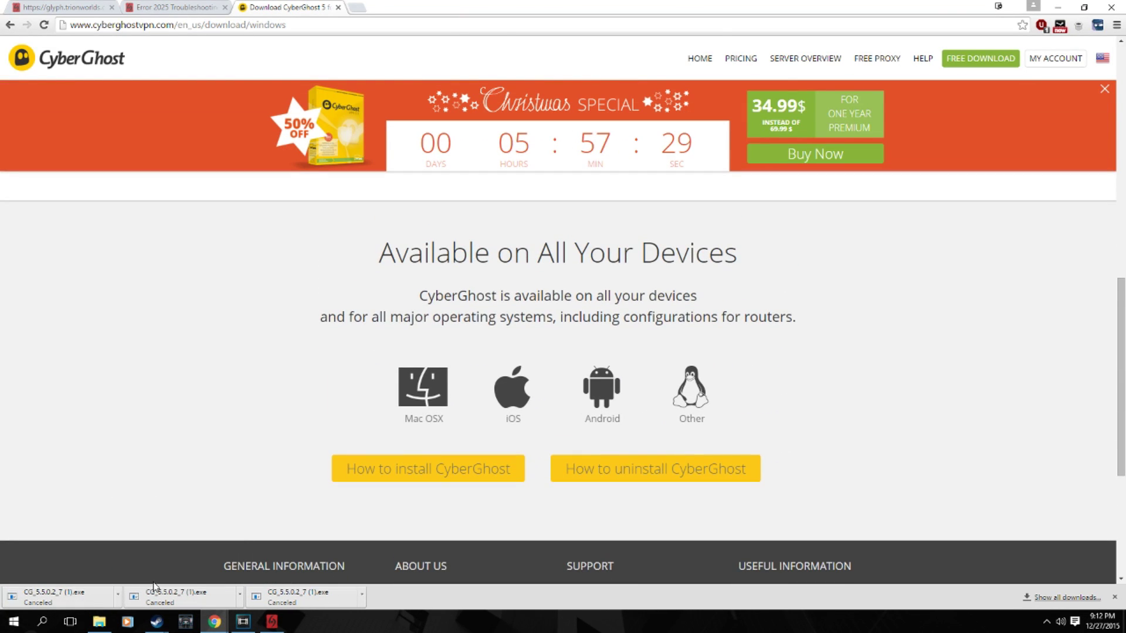
Launch CyberGhost 5 from Windows search and dismiss the Glyph error and promo popup
key("super")
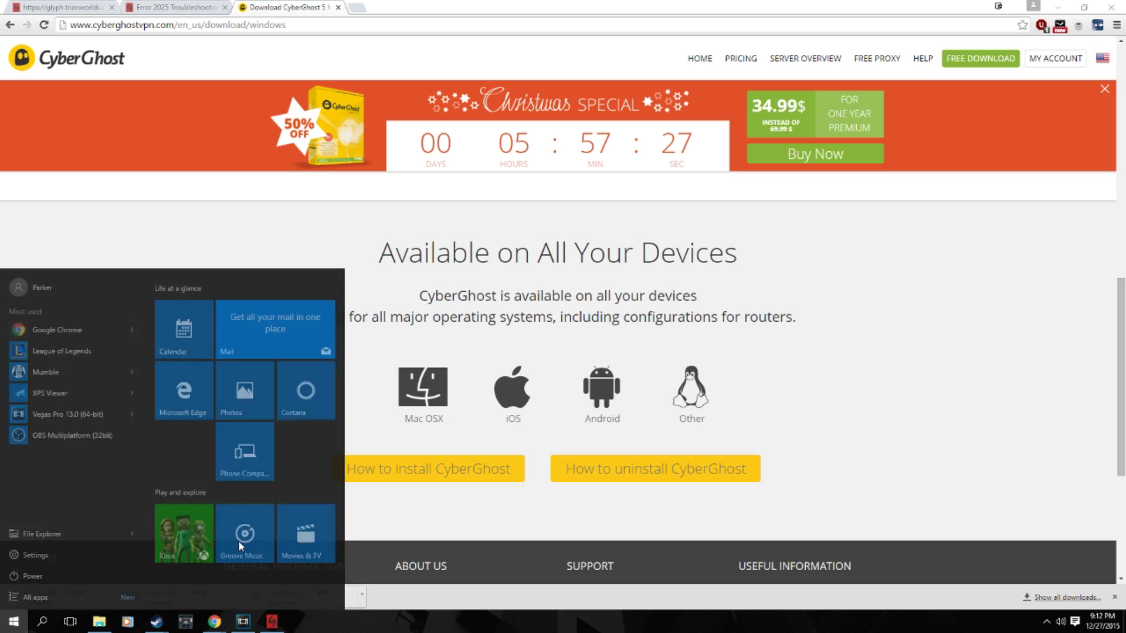
type("cyb")
key("Return")
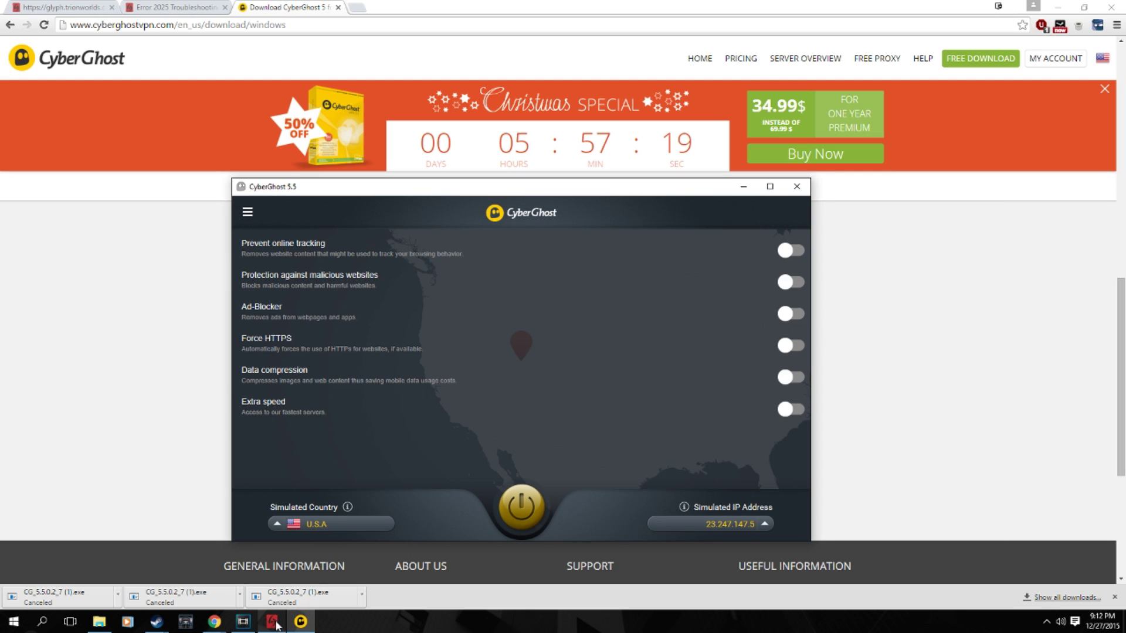
left_click(641, 292)
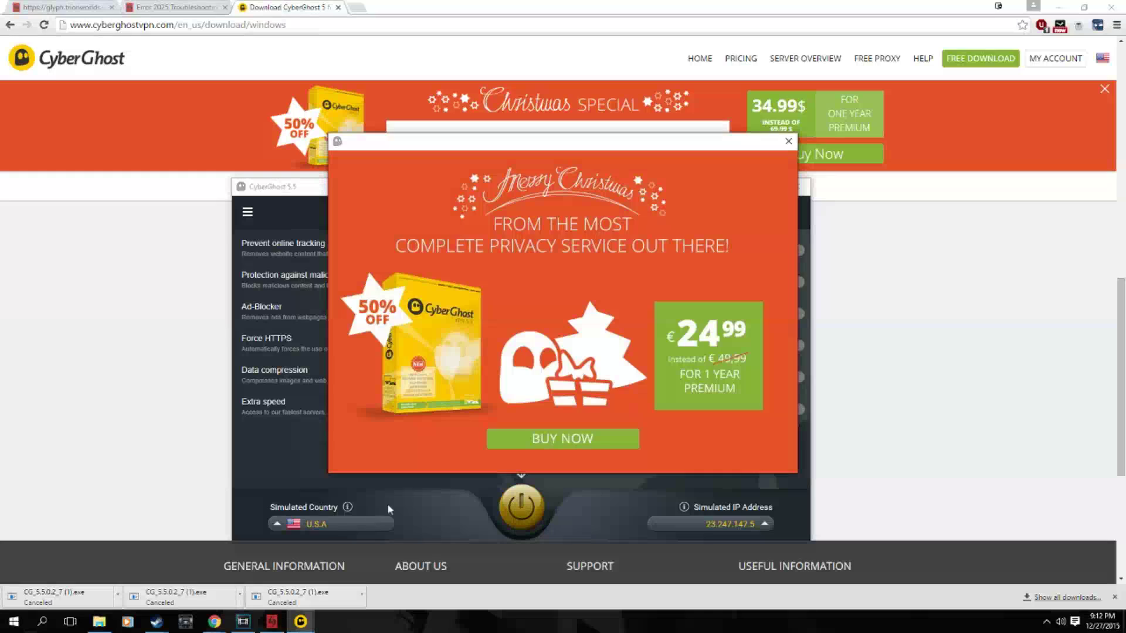
left_click(788, 141)
Set the simulated location to Automatic and start VPN protection on the U.S. server
left_click(369, 519)
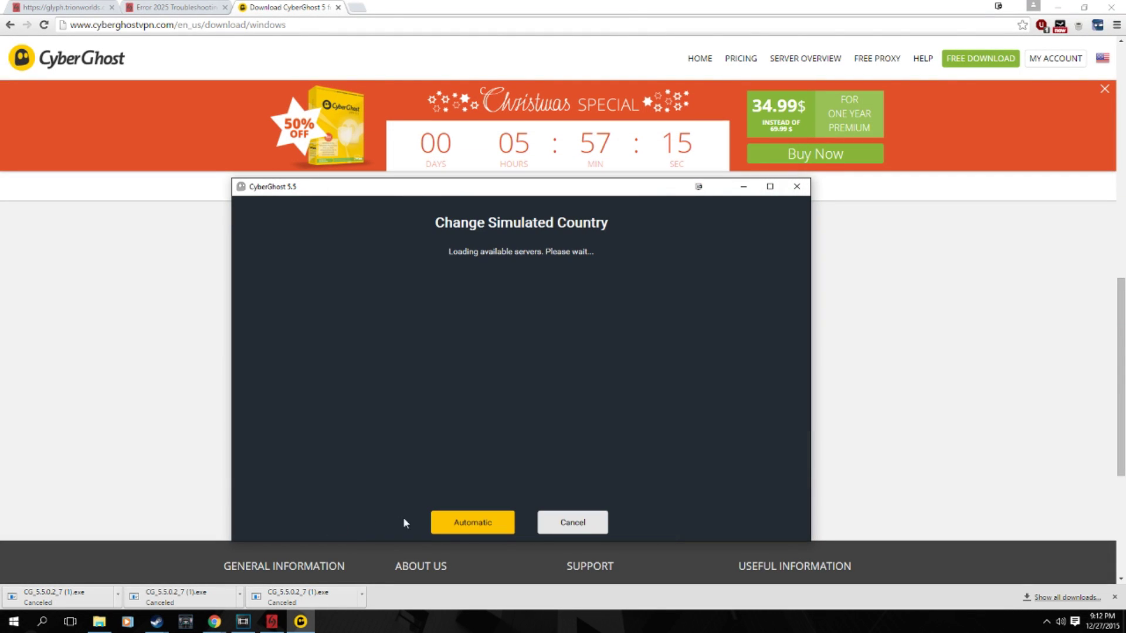
left_click(461, 524)
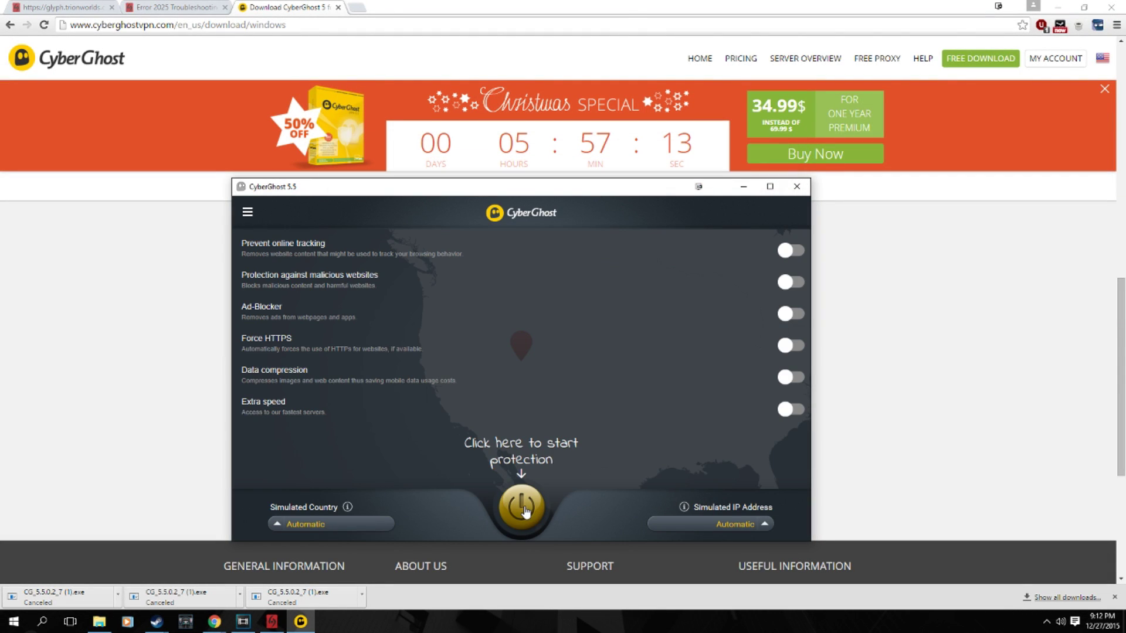
left_click(92, 7)
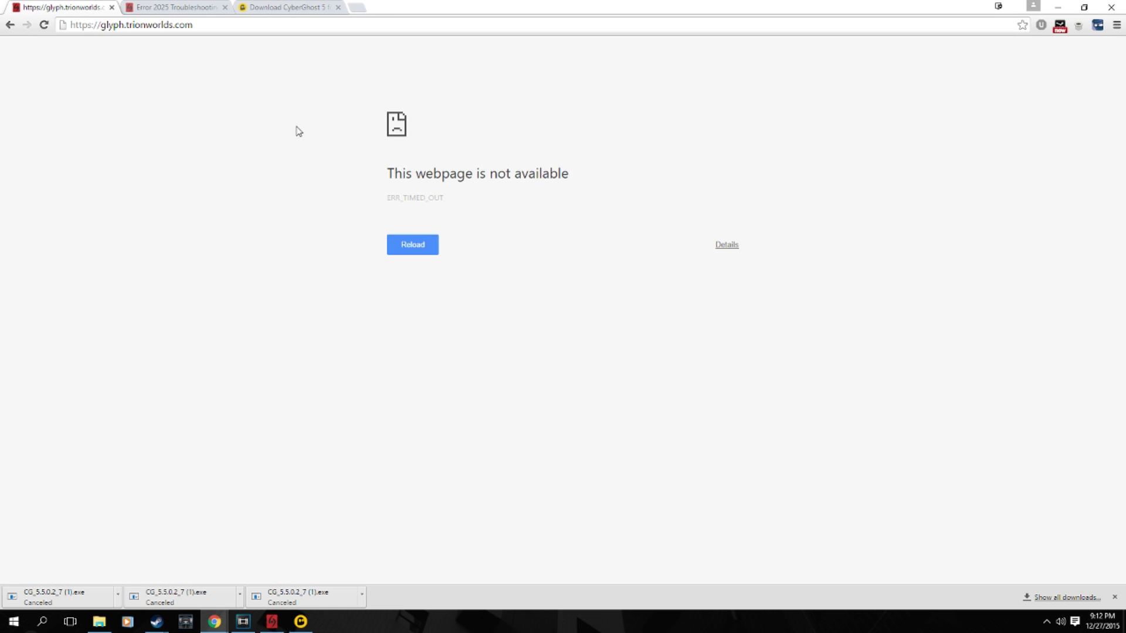
left_click_drag(618, 230, 197, 173)
key("alt+Tab")
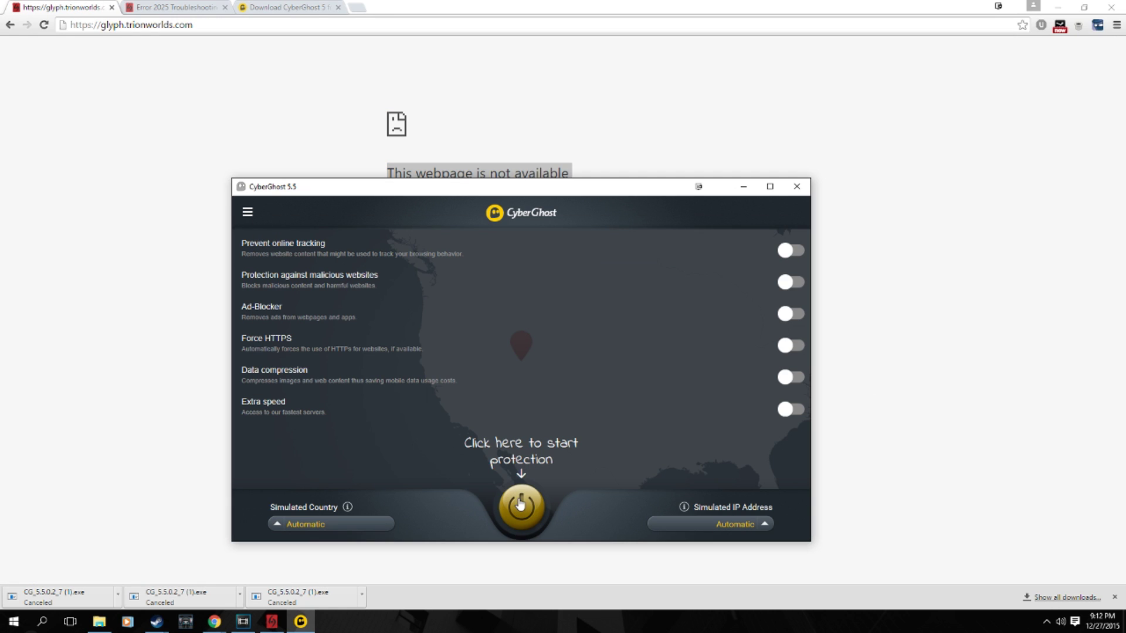
left_click(521, 504)
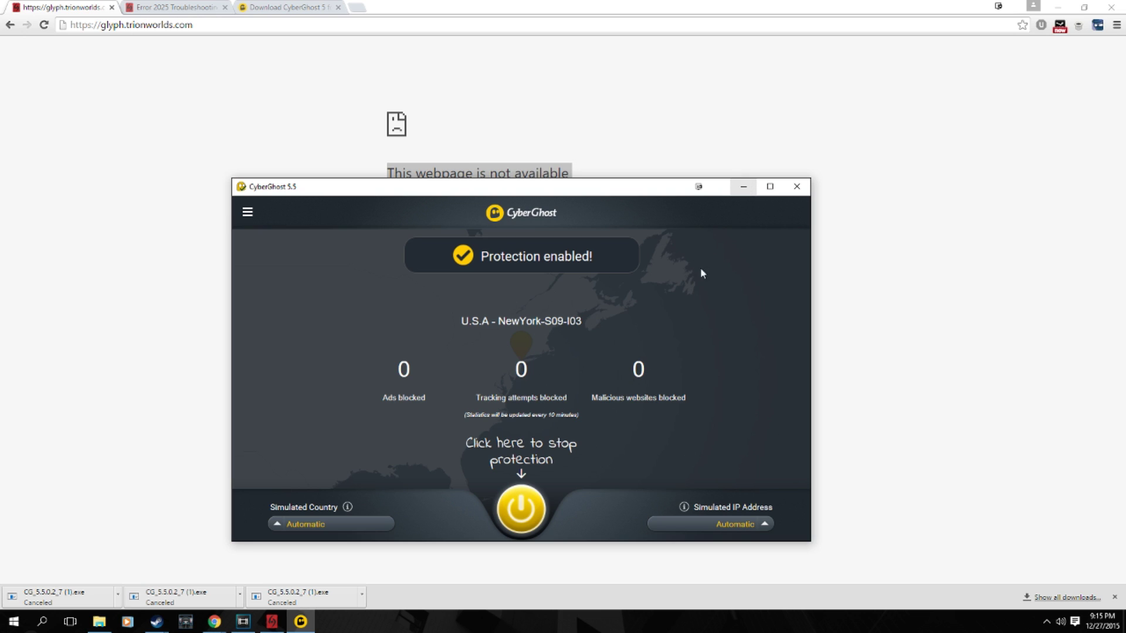
Reload glyph.trionworlds.com, log in and submit the authentication code to reach the Trove launcher
left_click(176, 31)
key("Return")
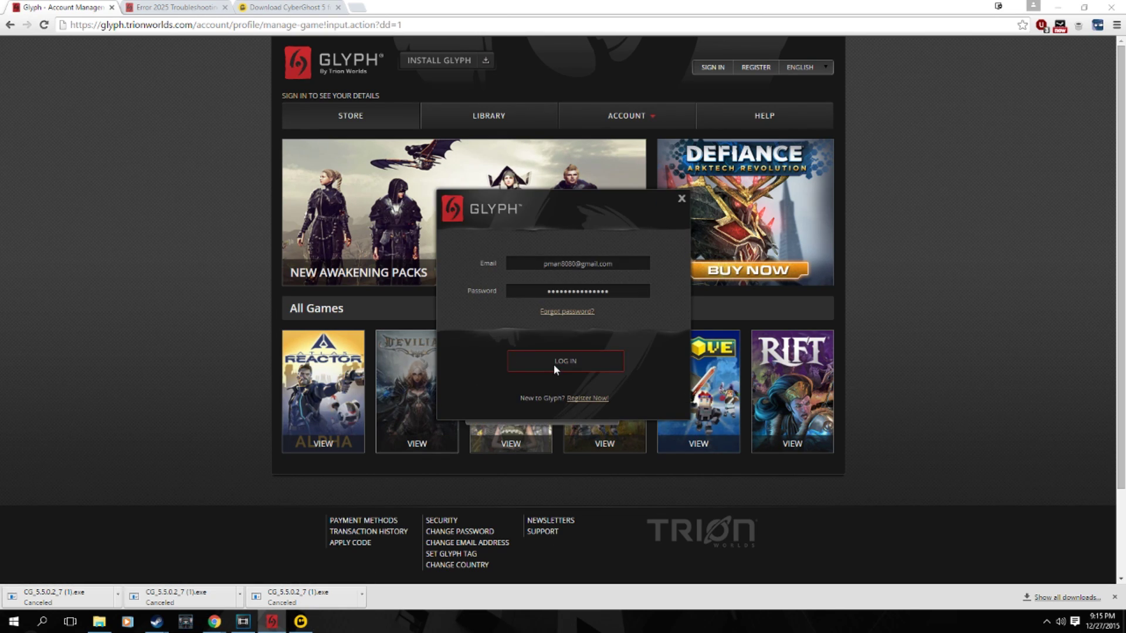
left_click(553, 364)
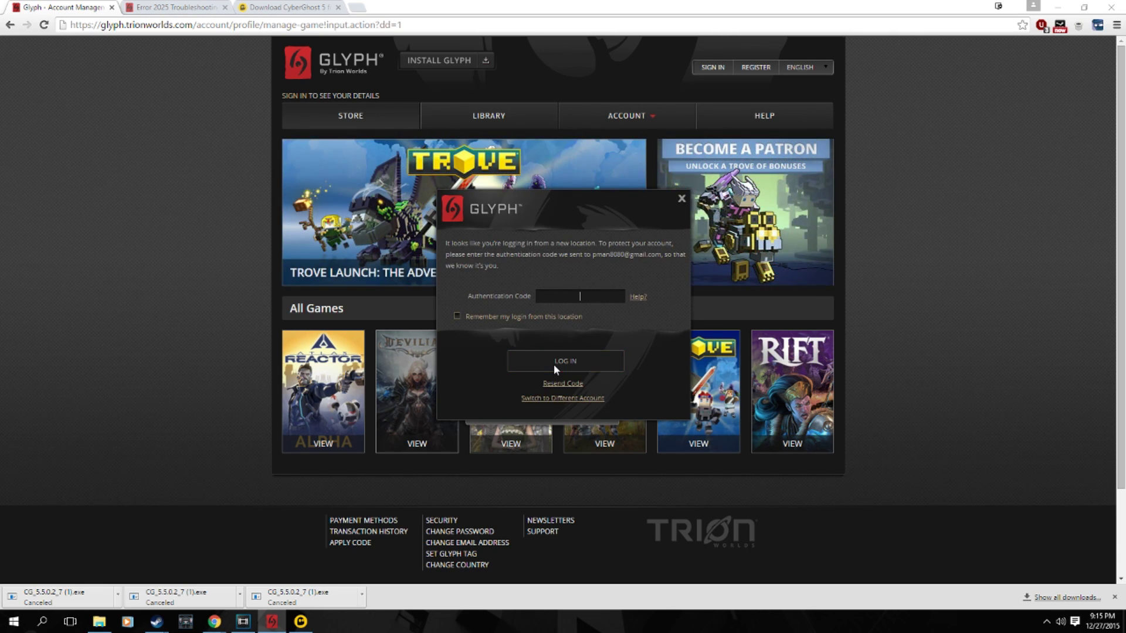
left_click(423, 387)
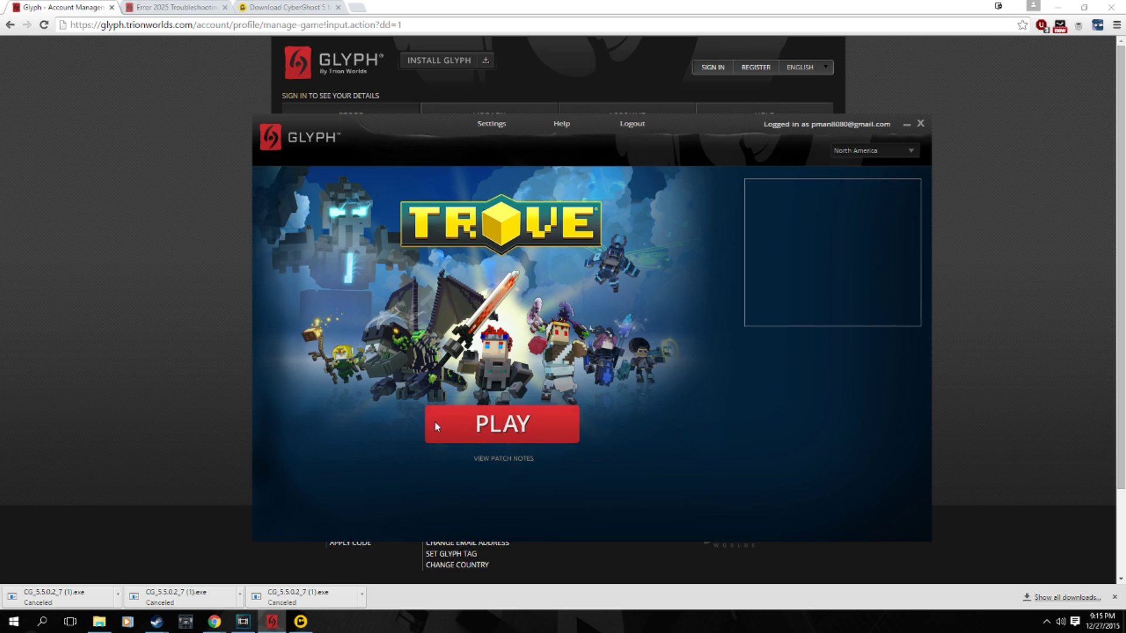
Launch Trove and cancel the 'Failed to connect to game server' dialog
left_click(501, 433)
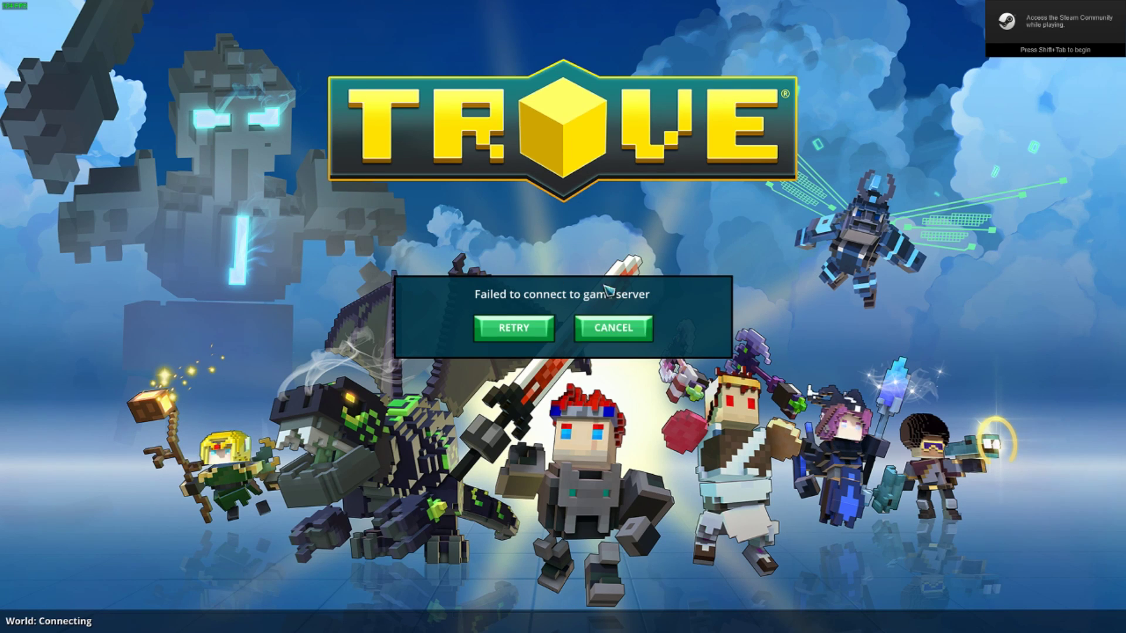
left_click(613, 327)
Turn off CyberGhost protection and switch back toward the Glyph launcher
left_click(303, 622)
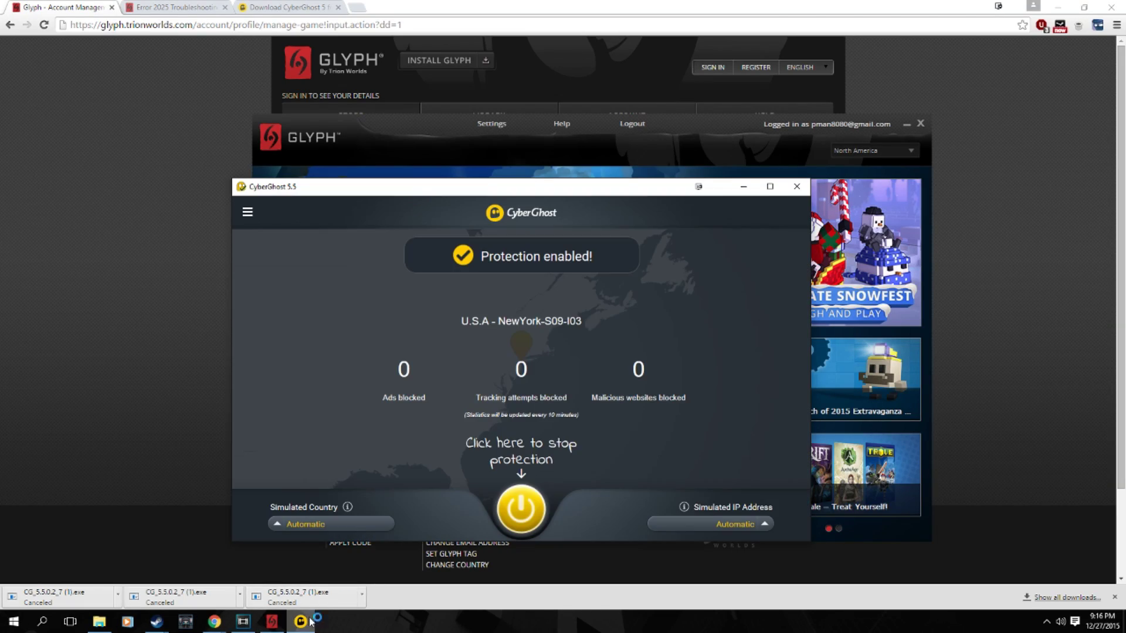
left_click(695, 351)
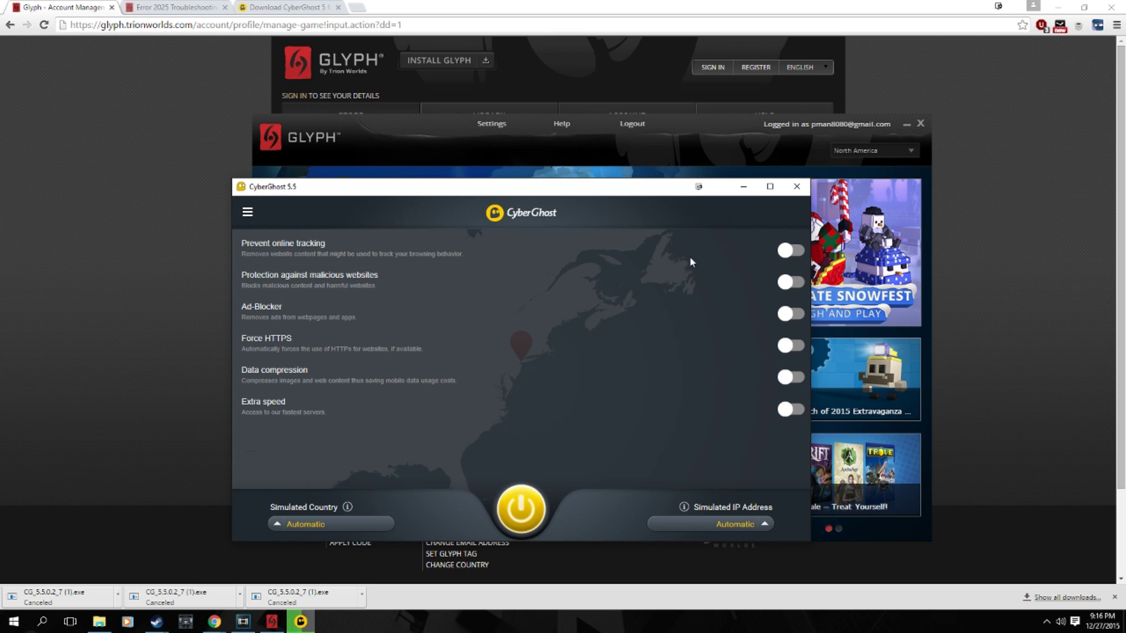
left_click(656, 171)
left_click(244, 425)
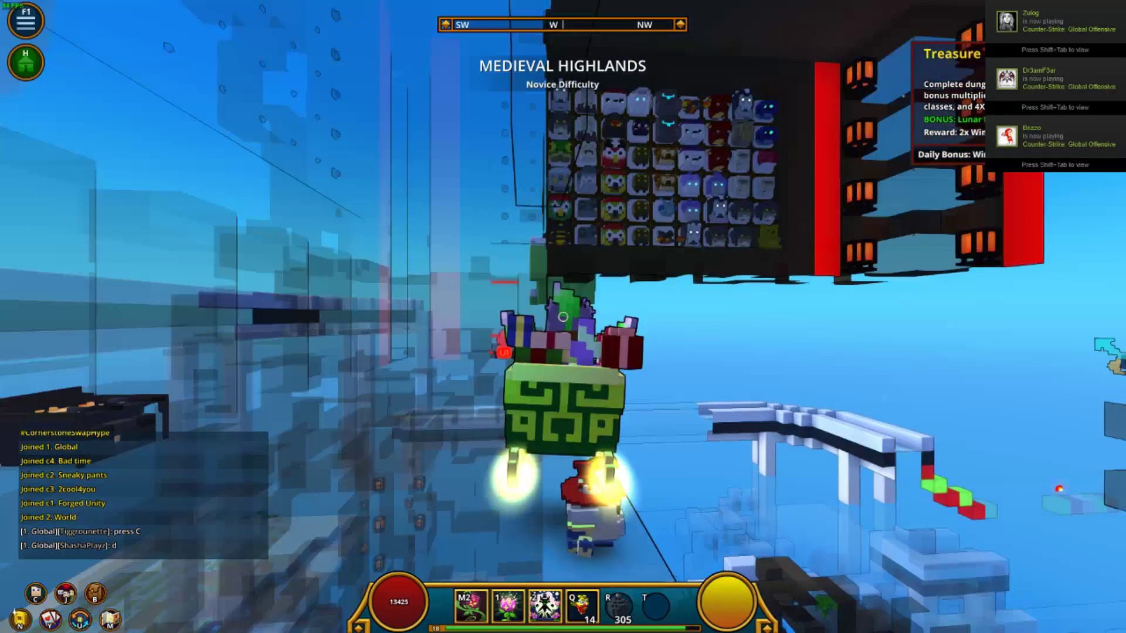
Dismiss the welcome message and browse the class selection, Marketplace selling view and inventory
key("Escape")
key("w")
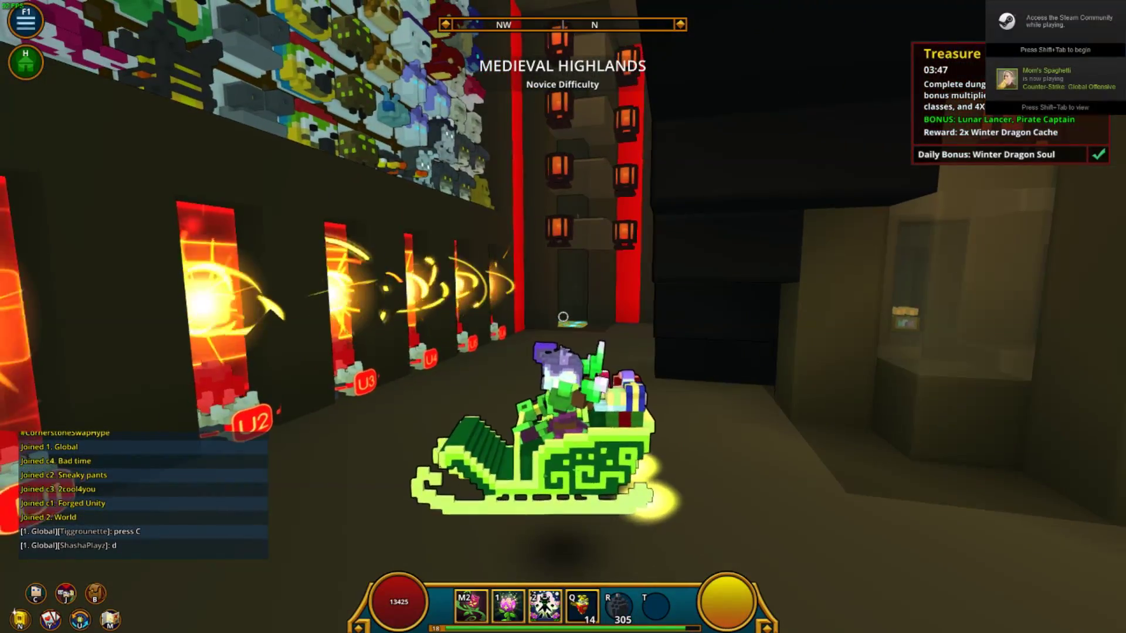
key("c")
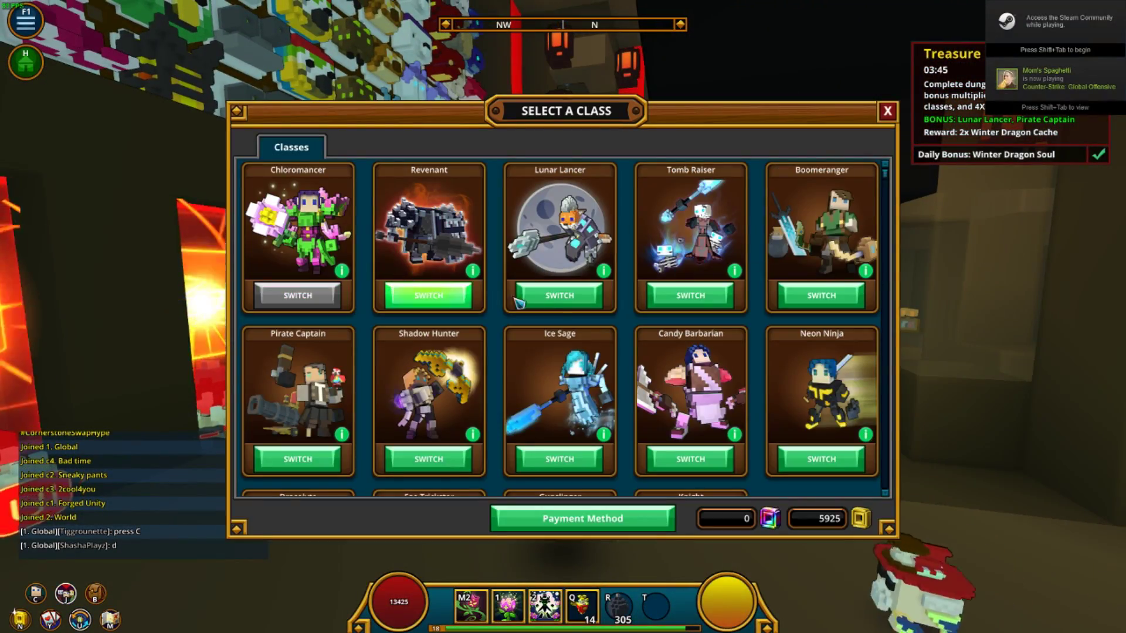
key("k")
key("Escape")
key("k")
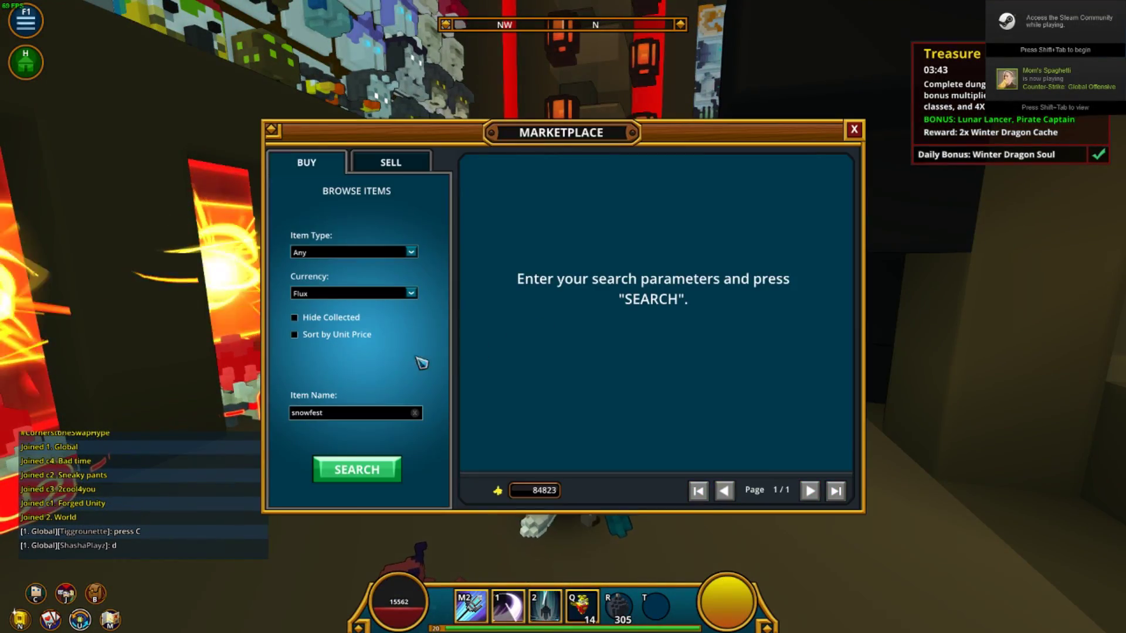
left_click(400, 162)
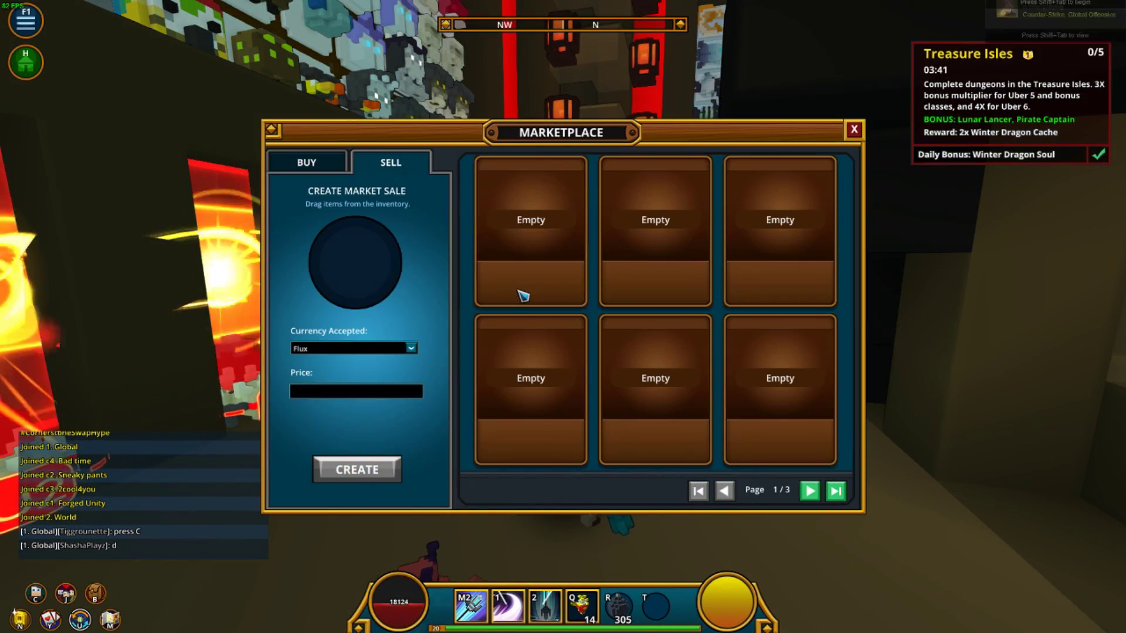
key("Escape")
key("i")
key("i")
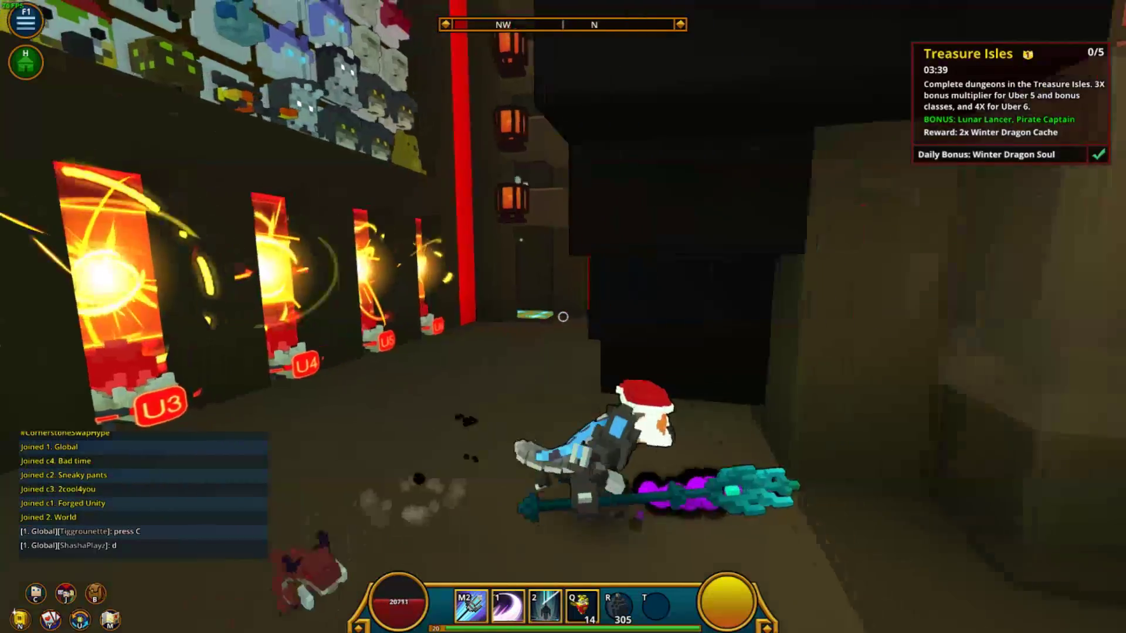
Run the character around the hub toward the loot collector and trophy wall
key("w")
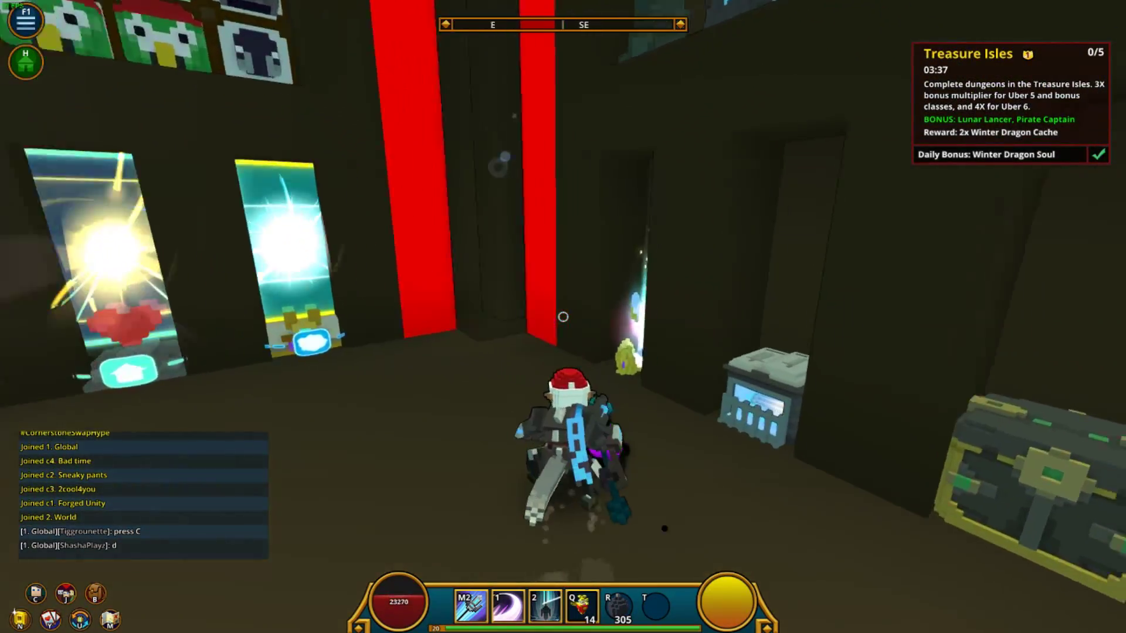
key("s")
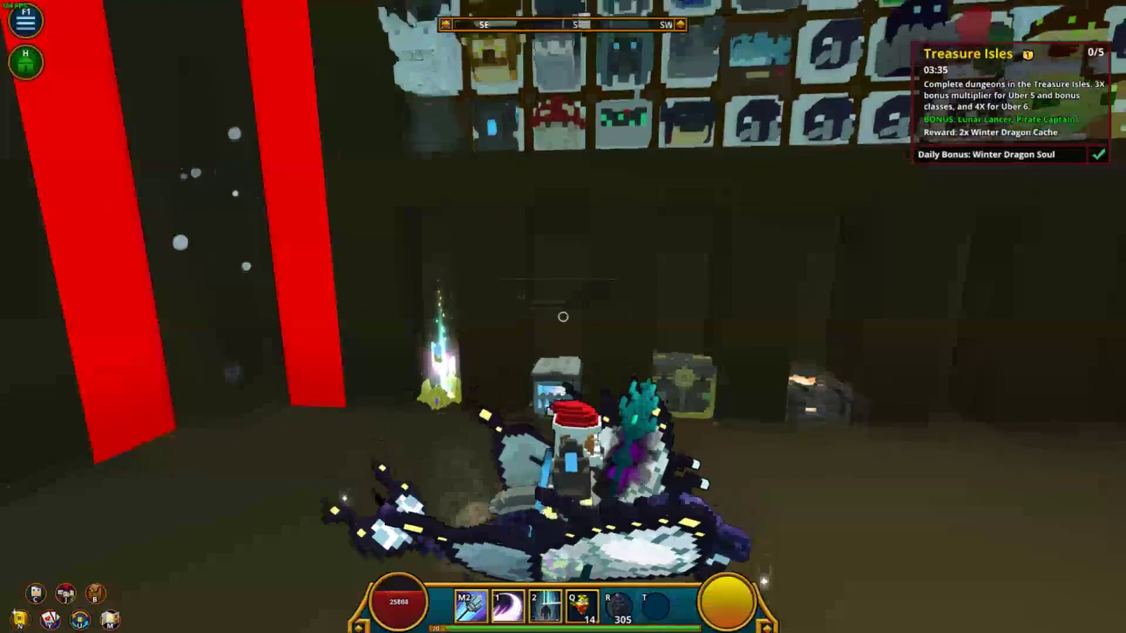
key("s")
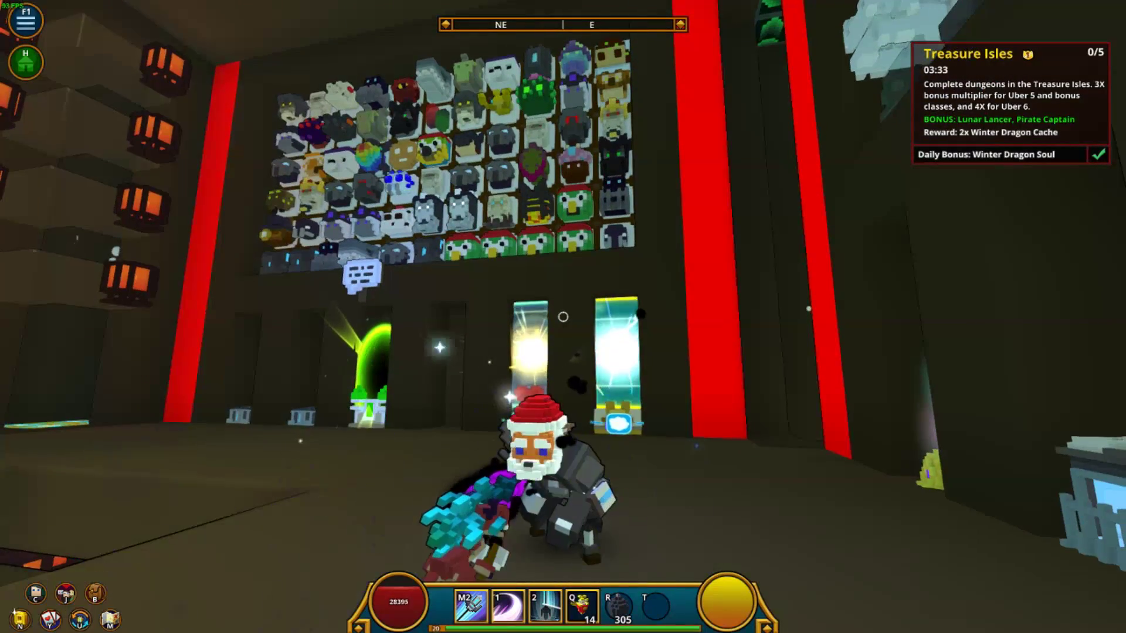